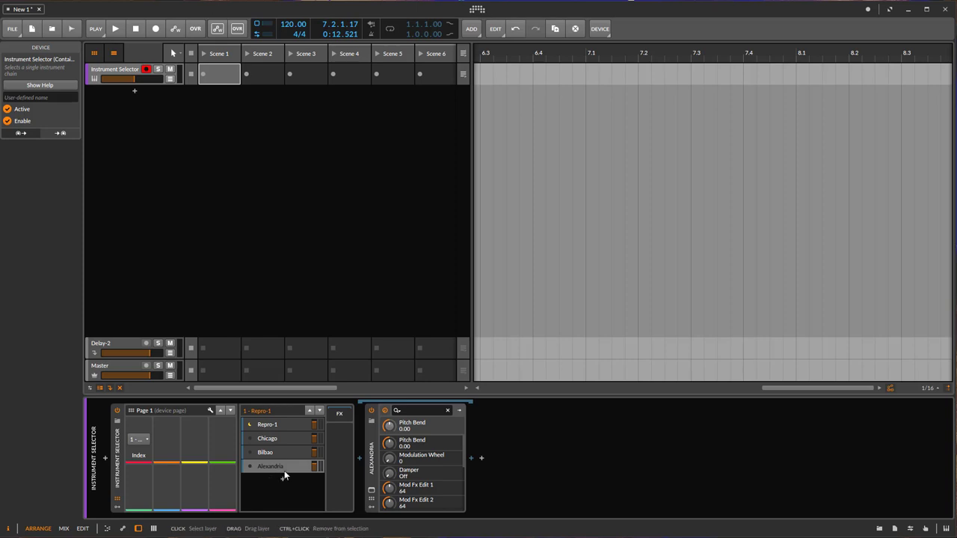
- Map the Instrument Selector's Index to CC112 on the Komplete Kontrol S49, alongside Push 2's Control0
left_click(926, 529)
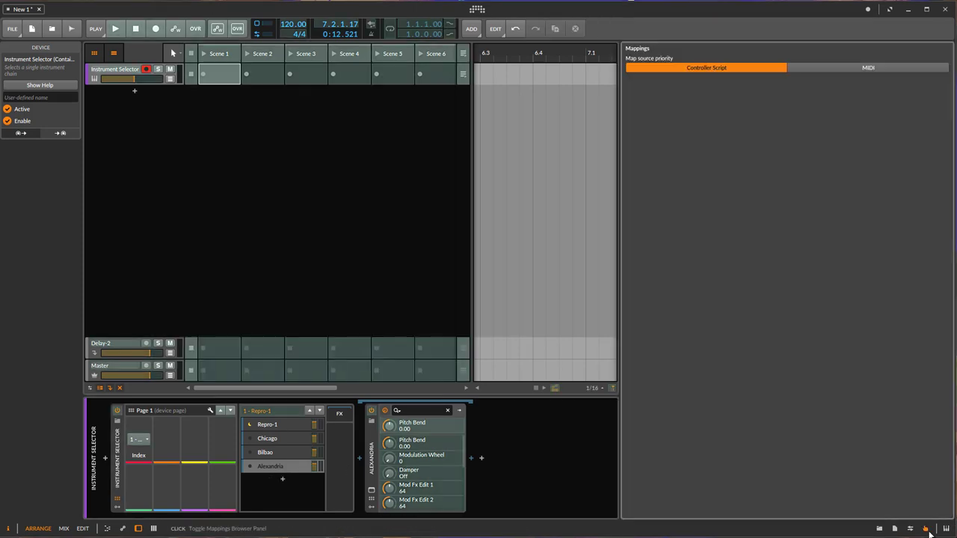
left_click(138, 439)
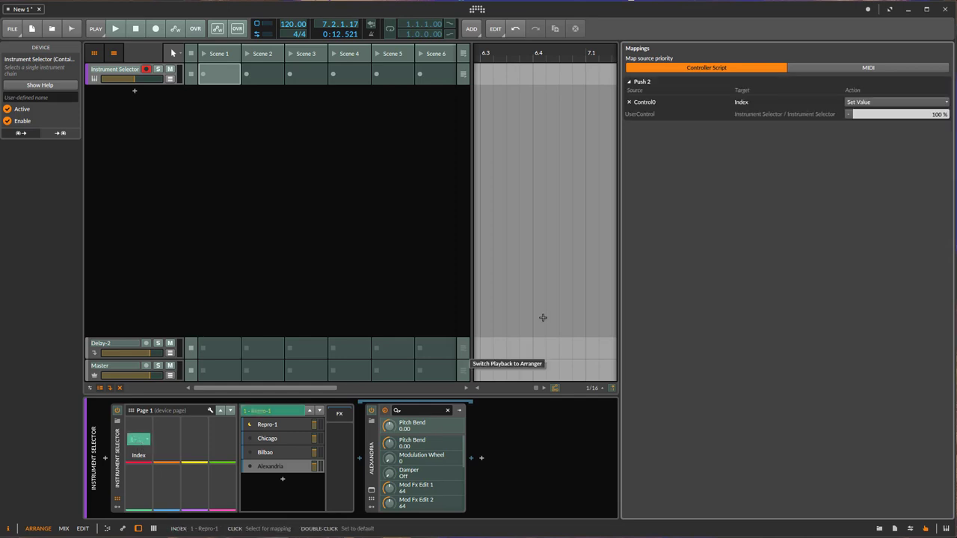
right_click(140, 439)
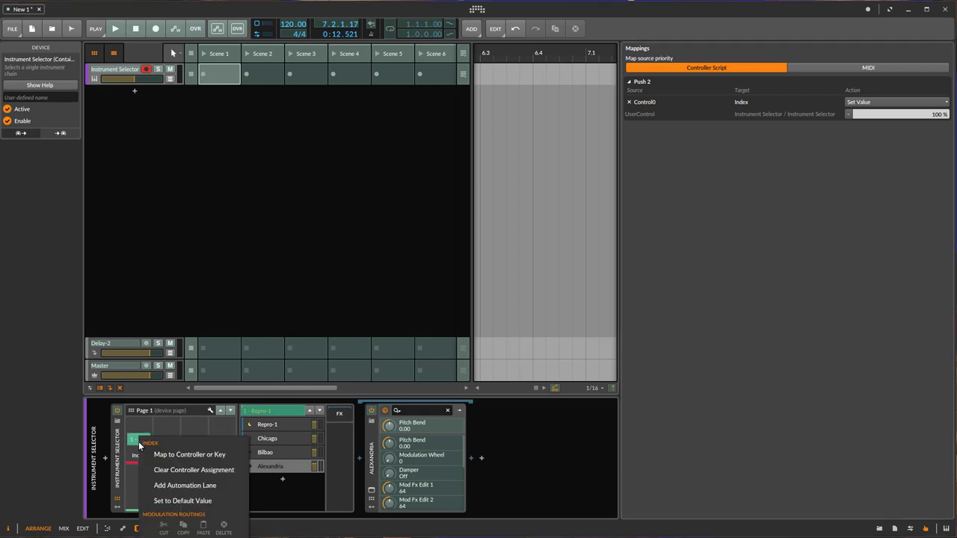
left_click(155, 453)
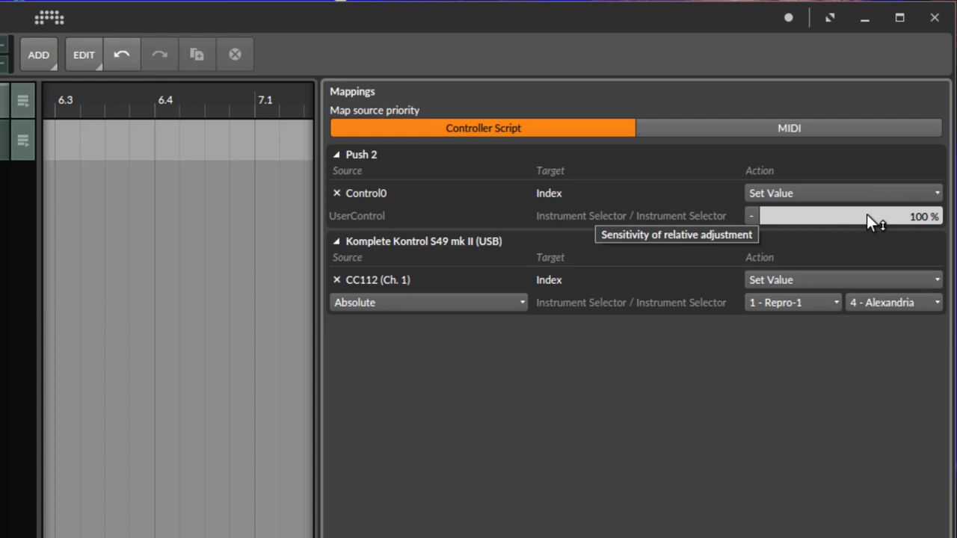
- Try the Push mapping sensitivity at 25 %, then set it back to exactly 100 %
left_click(880, 191)
left_click(880, 188)
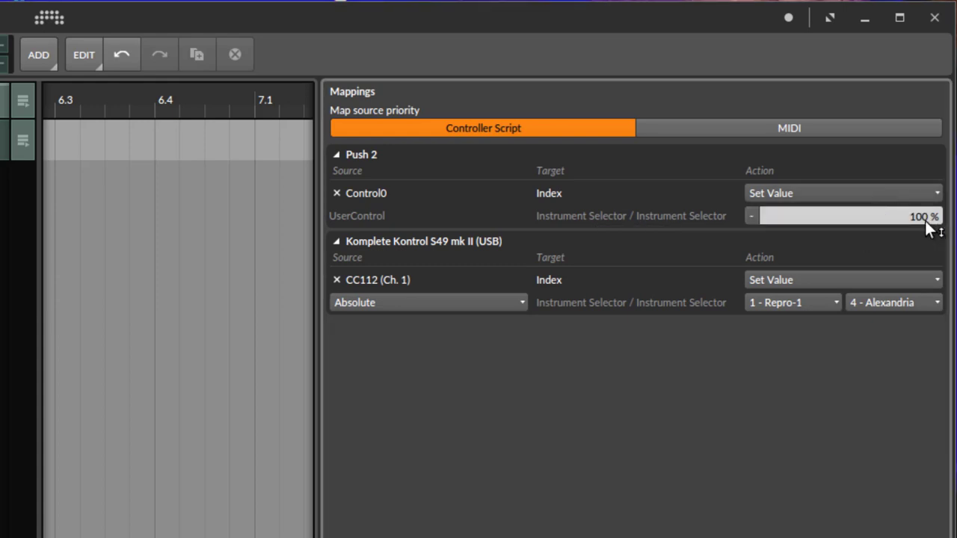
left_click_drag(924, 218, 659, 334)
double_click(912, 217)
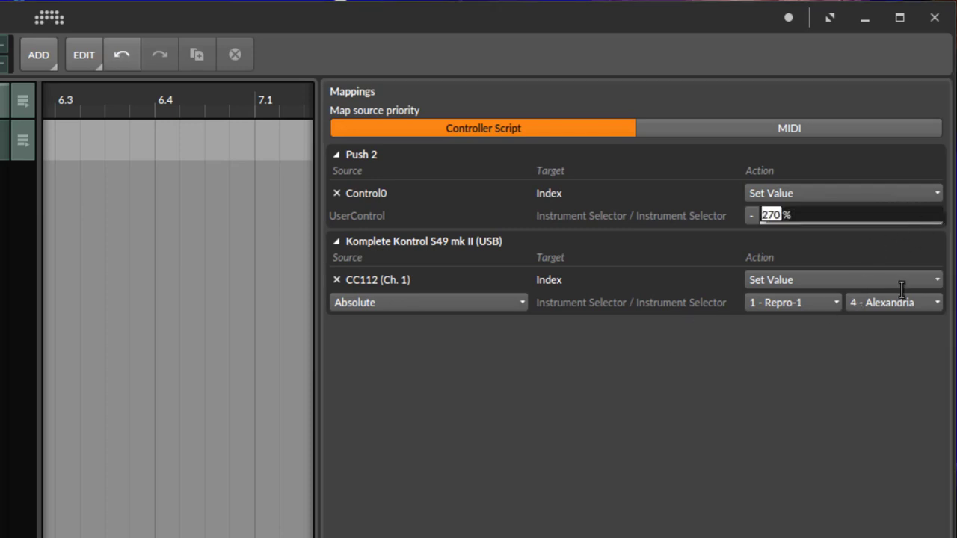
type("100")
key("Return")
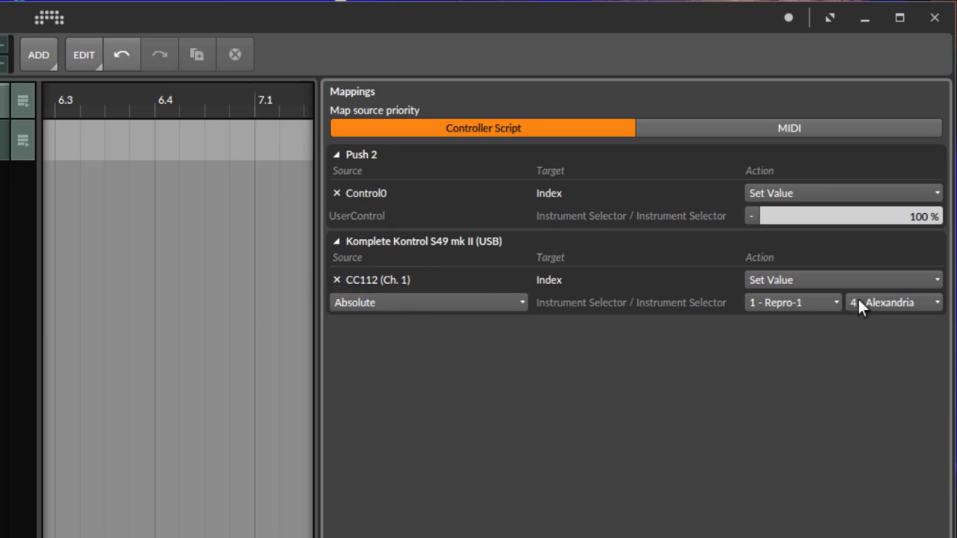
- Set both the lower and upper range ends of the CC112 Index mapping to 2 - Chicago
left_click(817, 299)
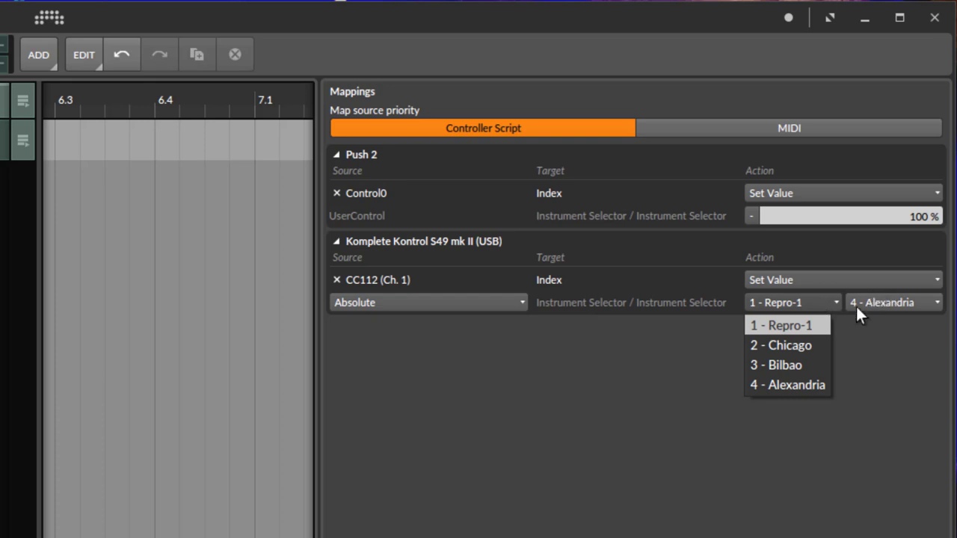
left_click(800, 346)
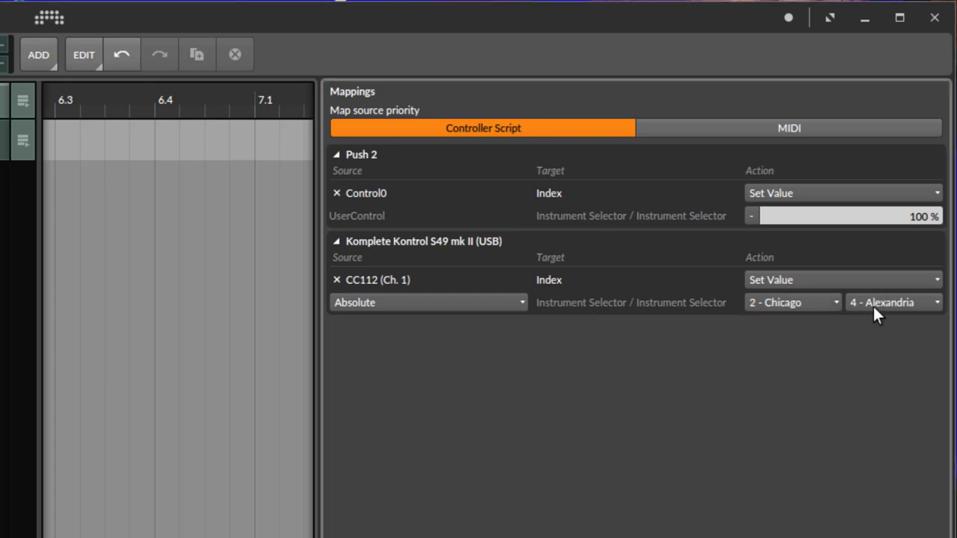
left_click(872, 304)
left_click(867, 345)
- Change the CC112 mapping's action from Set Value to Select Next Value
left_click(793, 279)
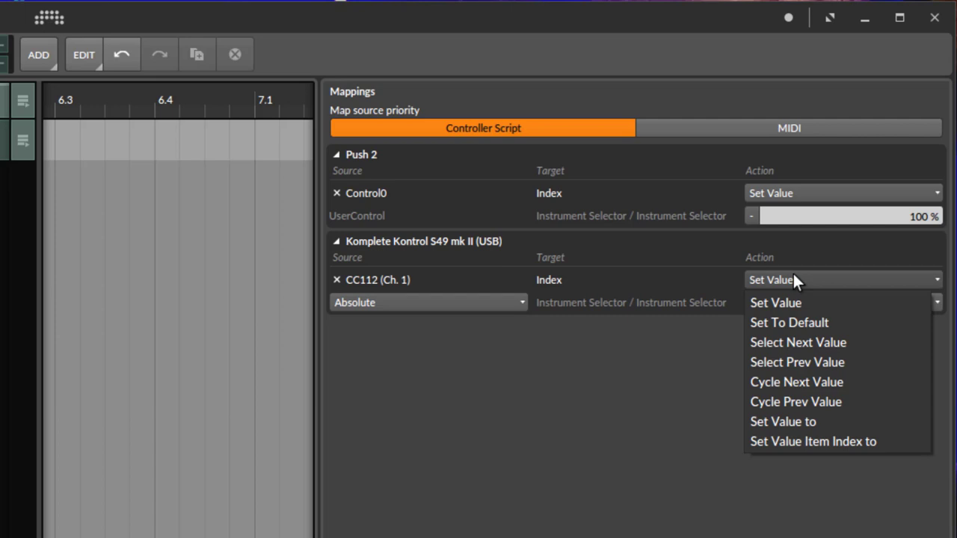
left_click(873, 345)
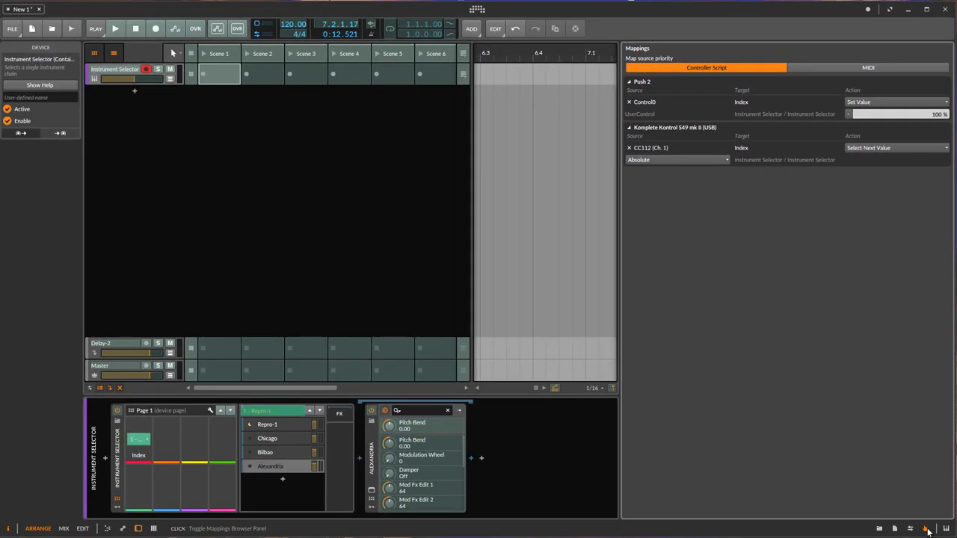
- Close the Mappings browser and select the Instrument Selector track
left_click(926, 529)
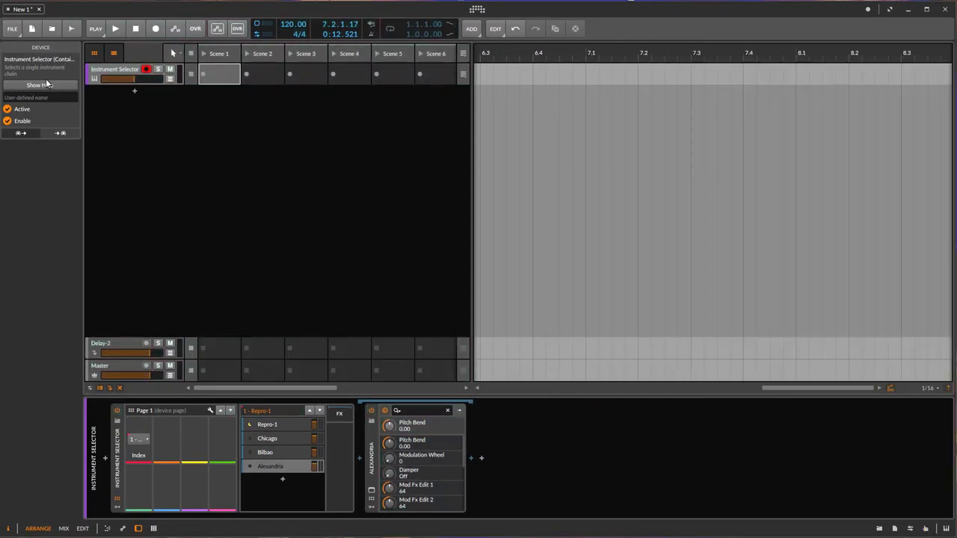
left_click(117, 73)
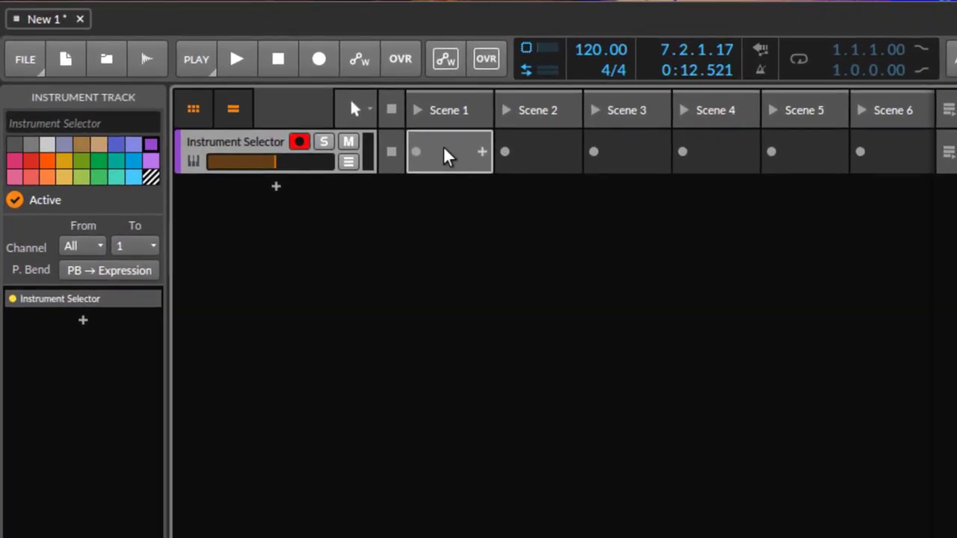
- Create an empty Scene 1 clip and point its automation lane at Instrument Selector > Index
double_click(345, 119)
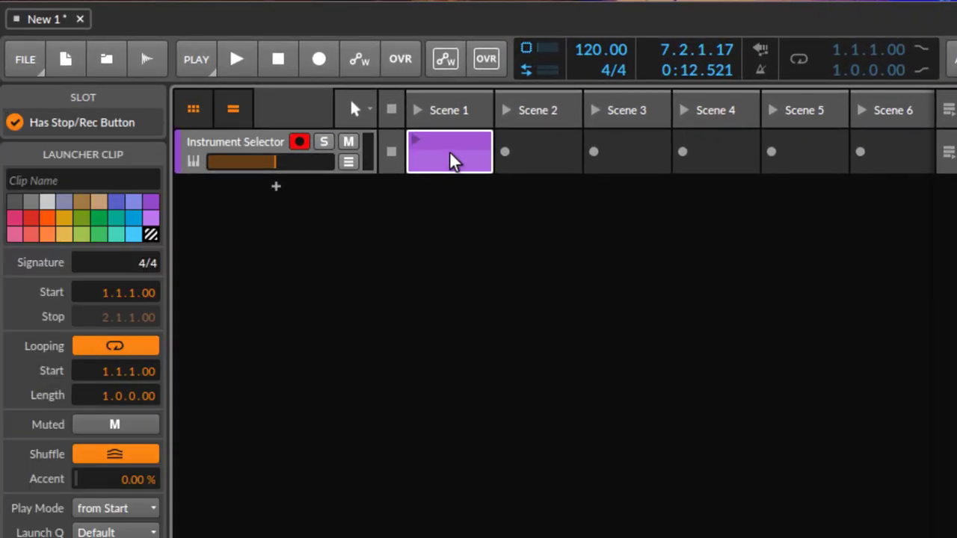
left_click(348, 162)
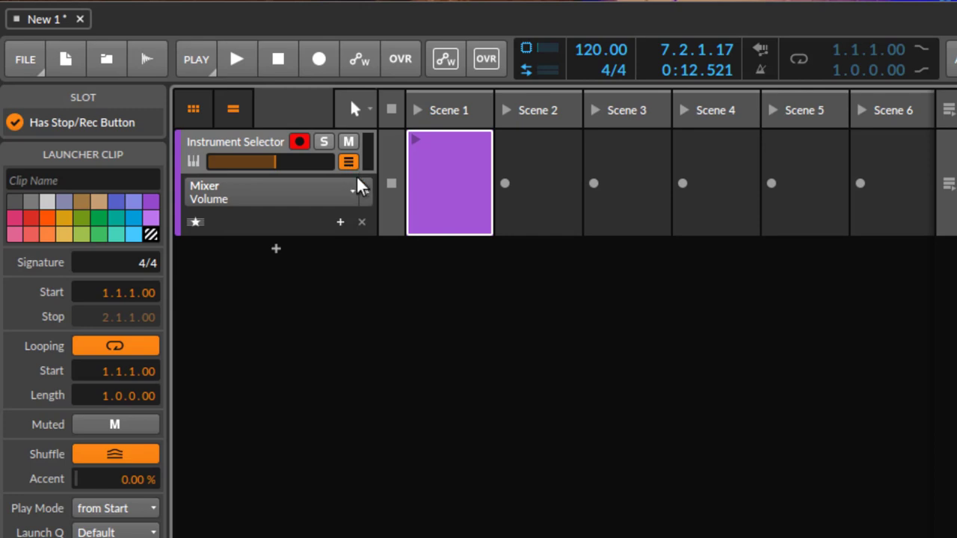
left_click(355, 192)
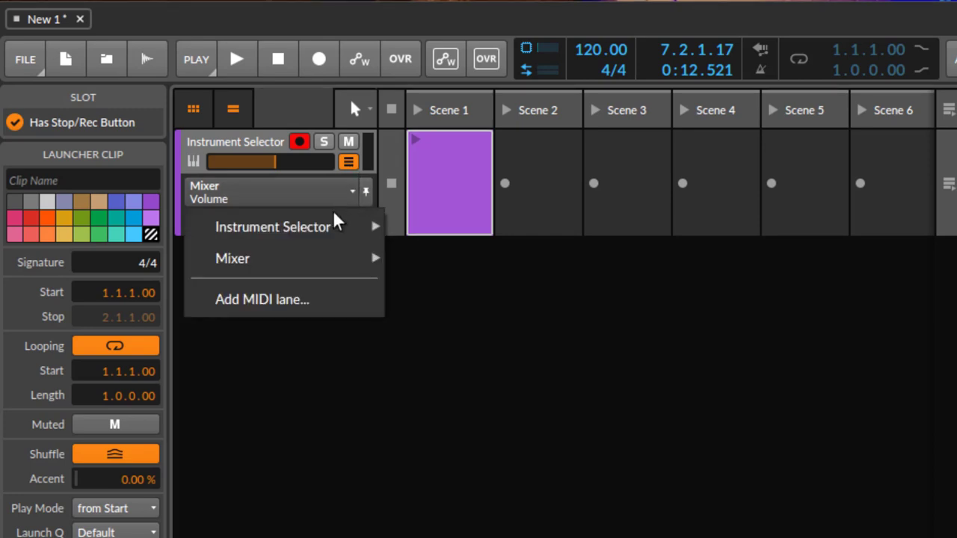
mouse_move(334, 228)
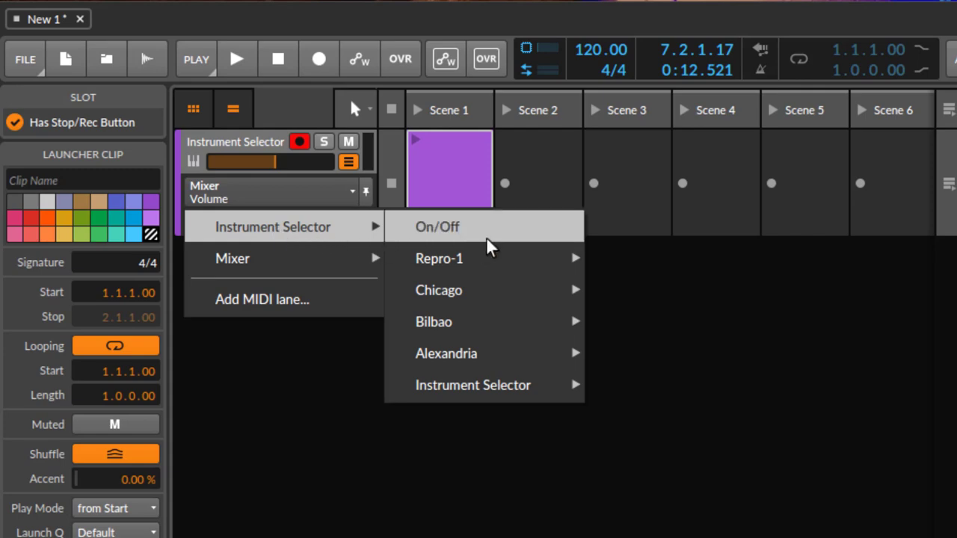
mouse_move(511, 395)
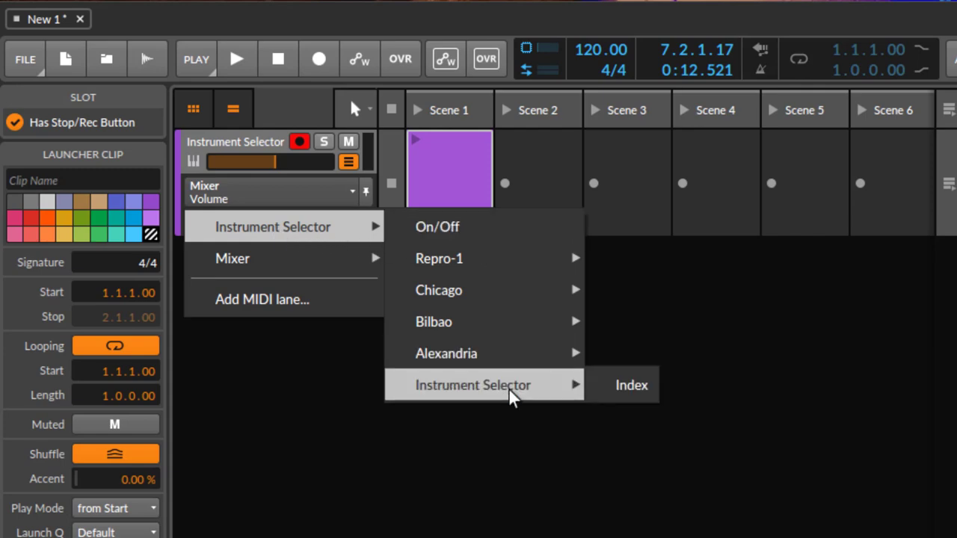
left_click(624, 397)
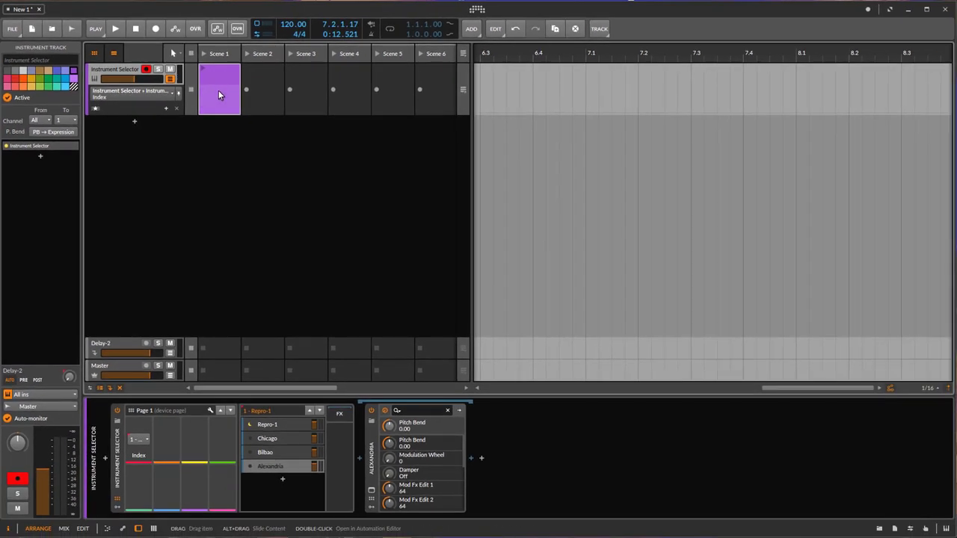
- Open the Scene 1 clip in the automation editor
double_click(218, 91)
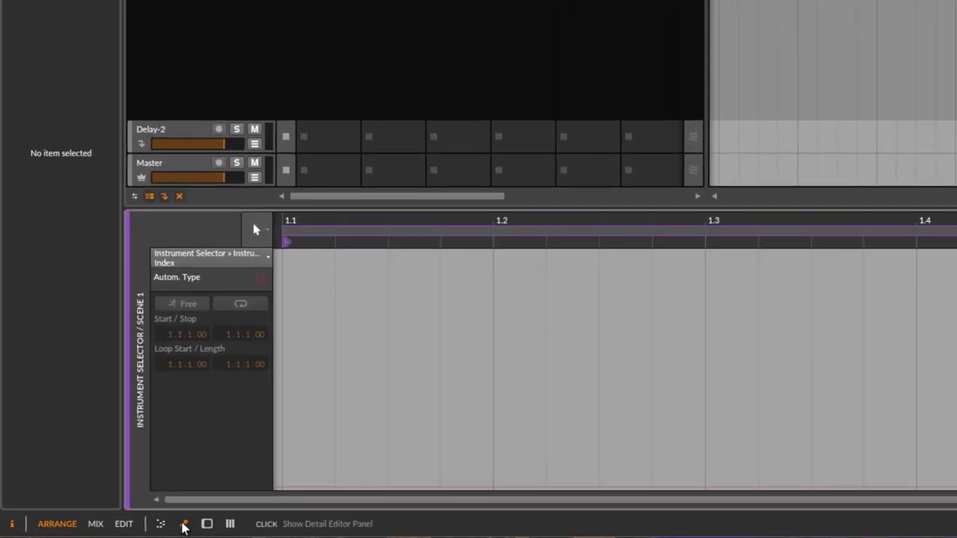
left_click(163, 525)
left_click(180, 524)
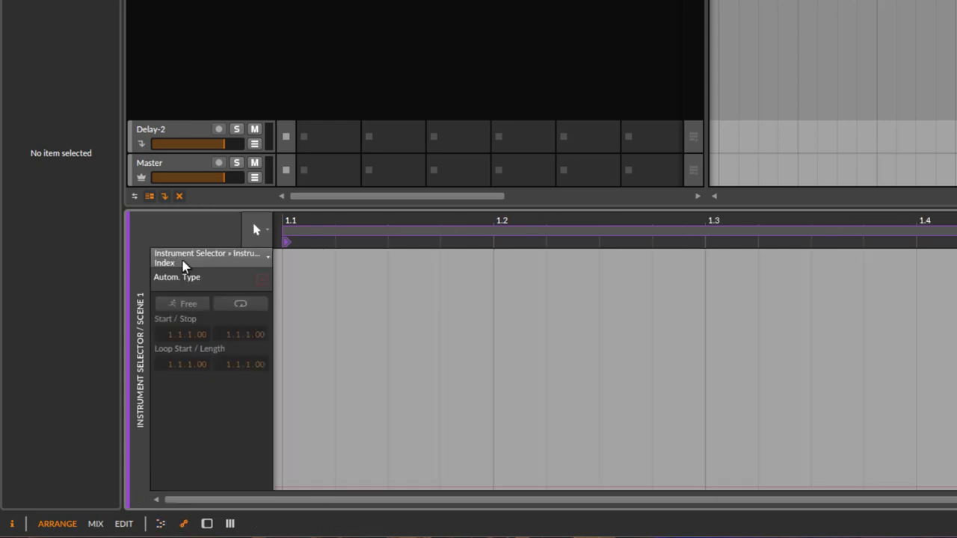
- Draw Index automation with the Pen tool, raising Scene 2's first point to 4 - Alexandria
right_click(361, 321)
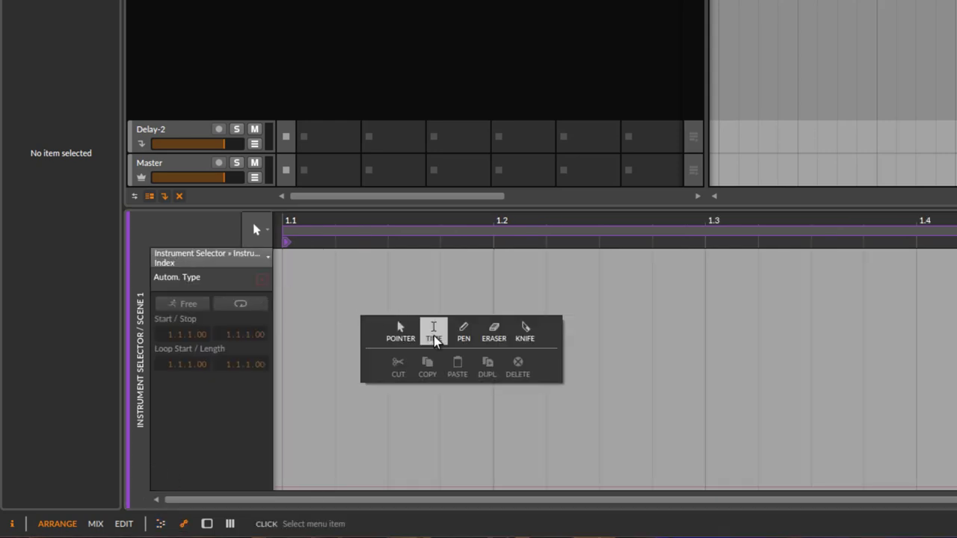
left_click(463, 334)
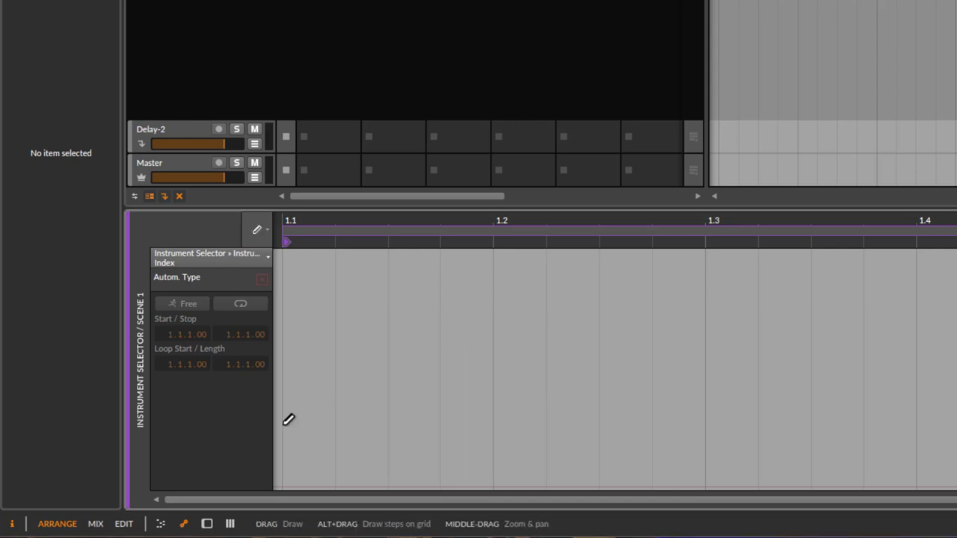
mouse_move(290, 432)
left_mouse_down()
mouse_move(282, 487)
mouse_move(281, 251)
mouse_move(283, 408)
left_mouse_up()
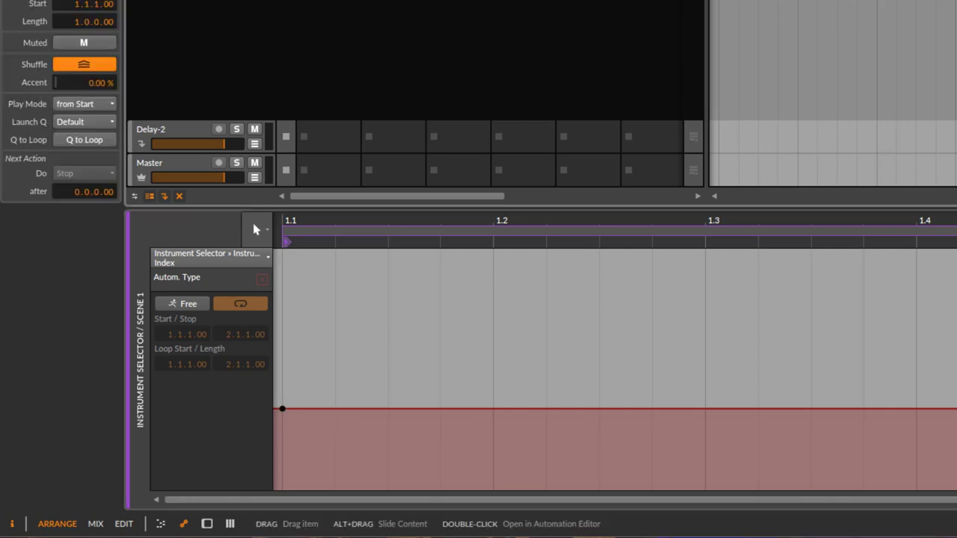
mouse_move(281, 412)
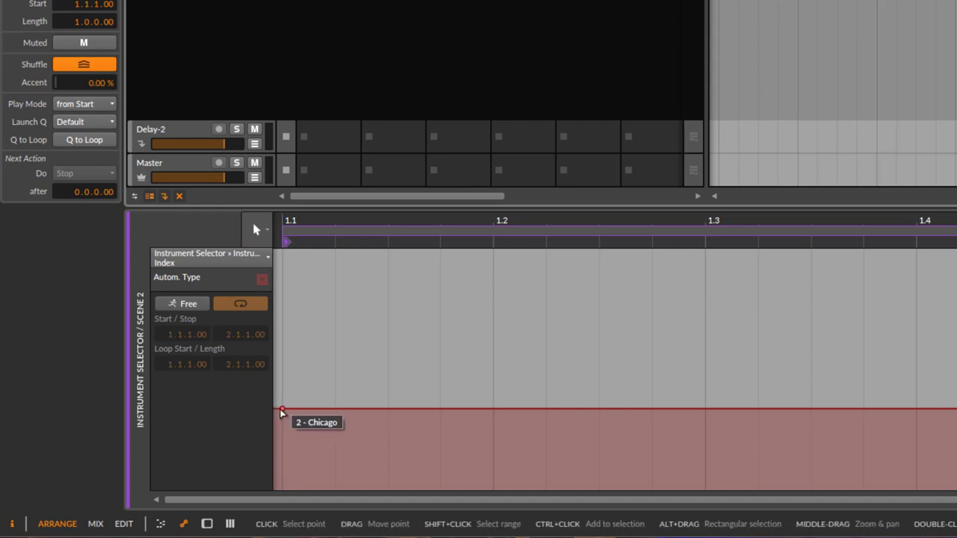
left_click_drag(282, 413, 281, 252)
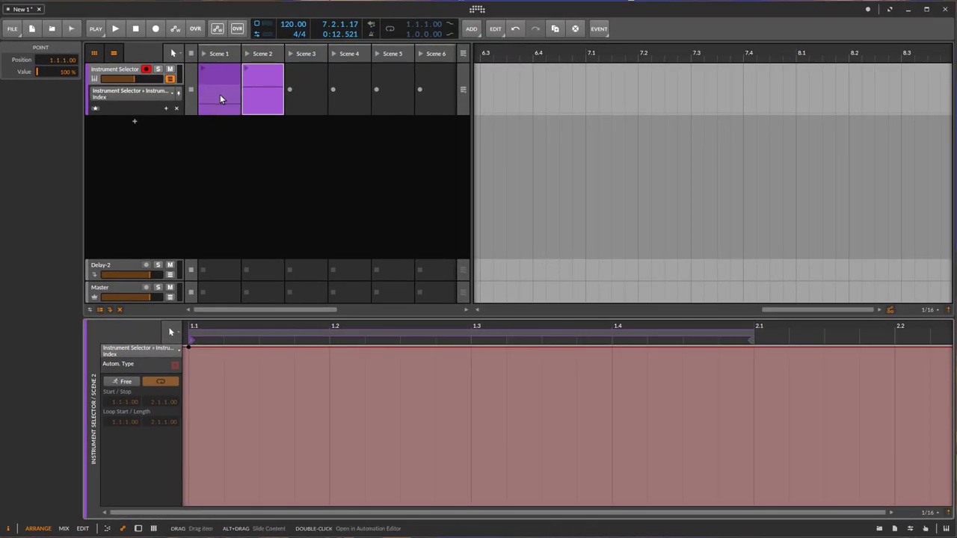
left_click(221, 95)
left_click(127, 69)
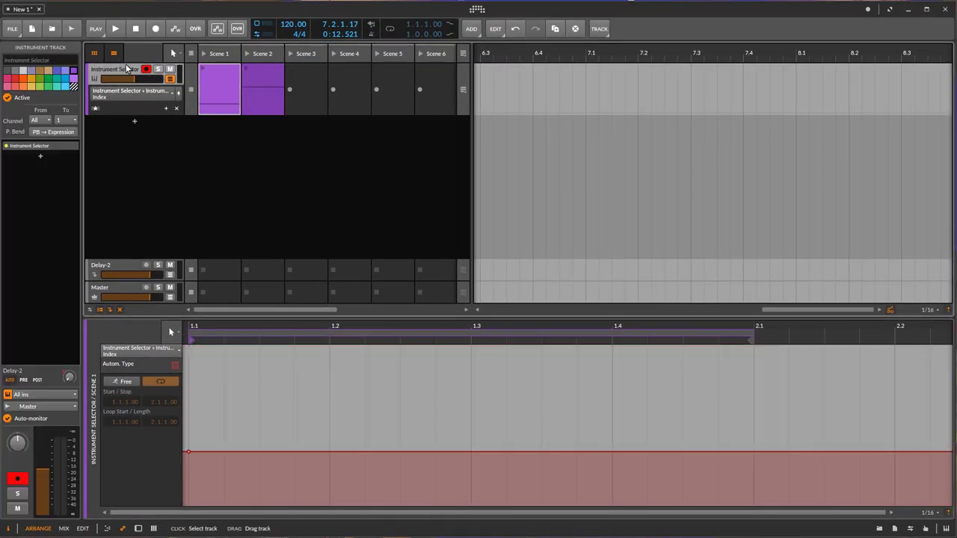
double_click(127, 68)
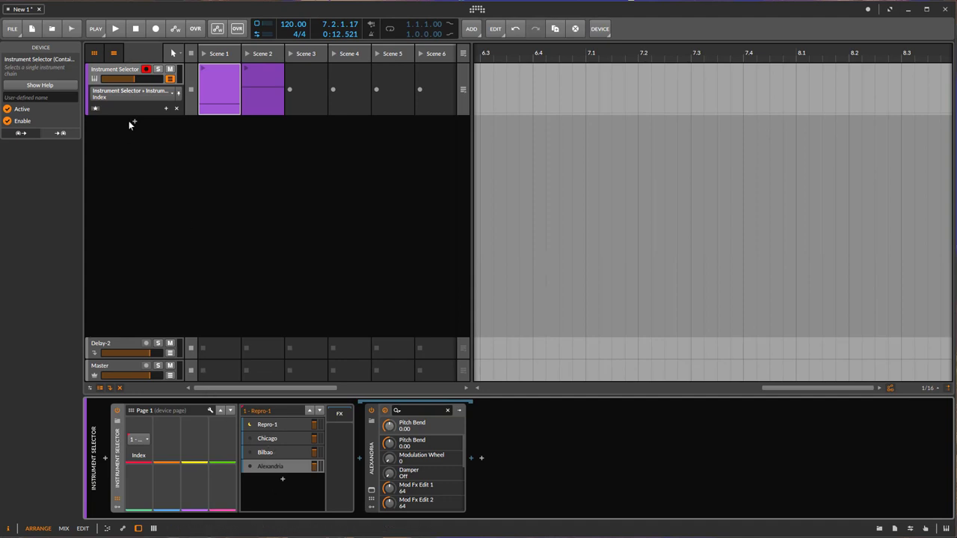
left_click(201, 69)
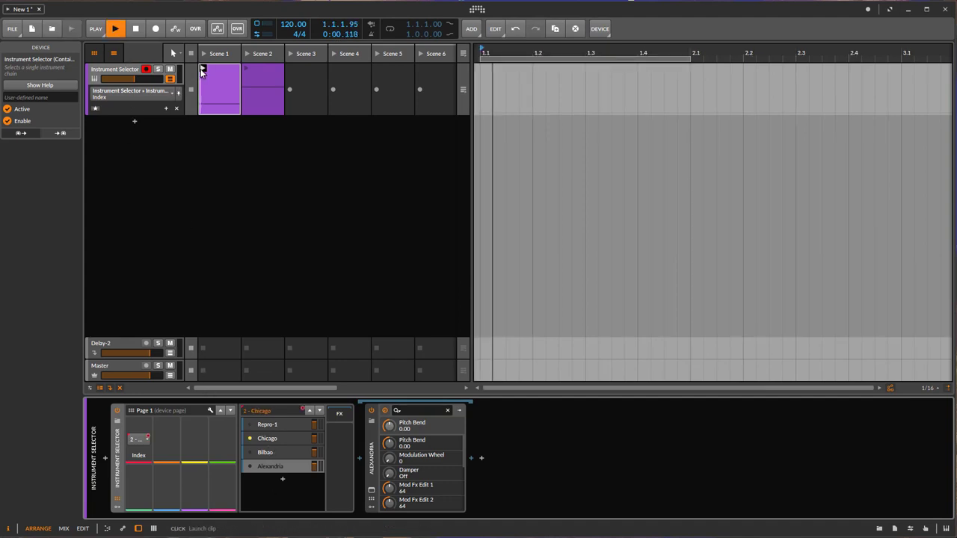
left_click(258, 439)
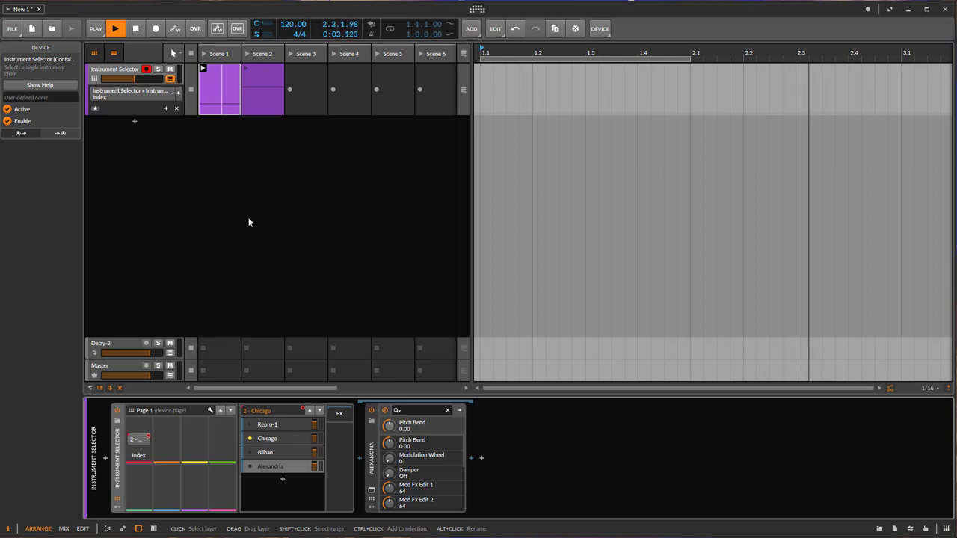
left_click(245, 66)
left_click(282, 467)
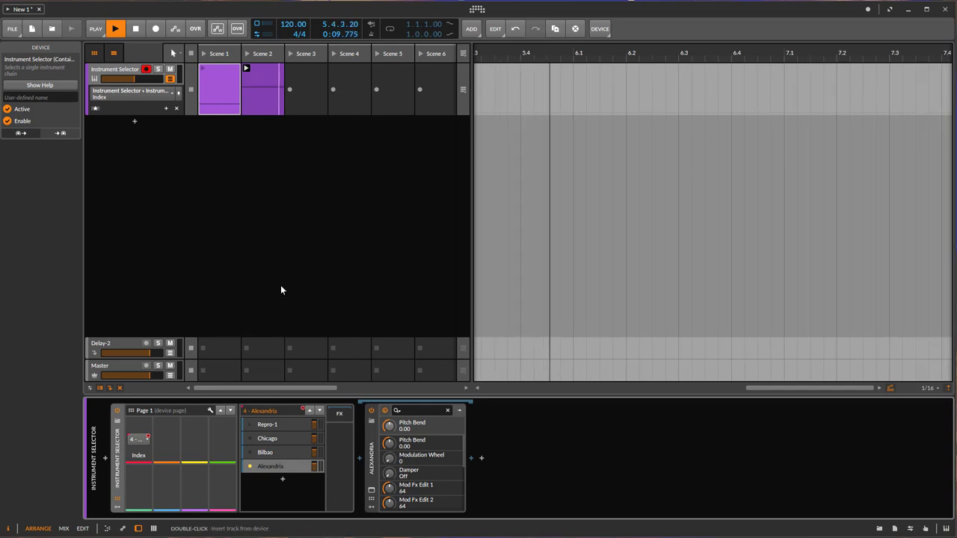
- Add a new audio track, Audio 2, then reselect the Instrument Selector track to show its devices
right_click(123, 145)
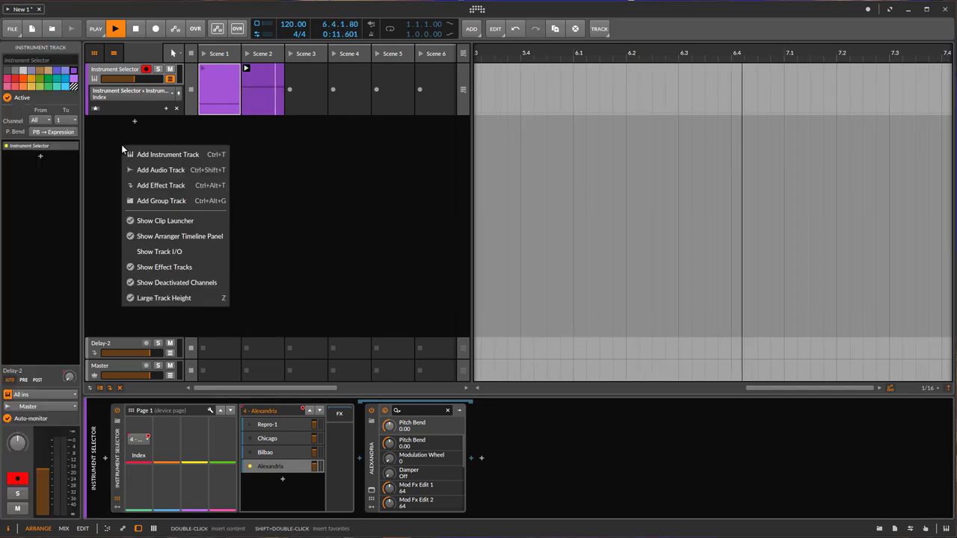
left_click(167, 171)
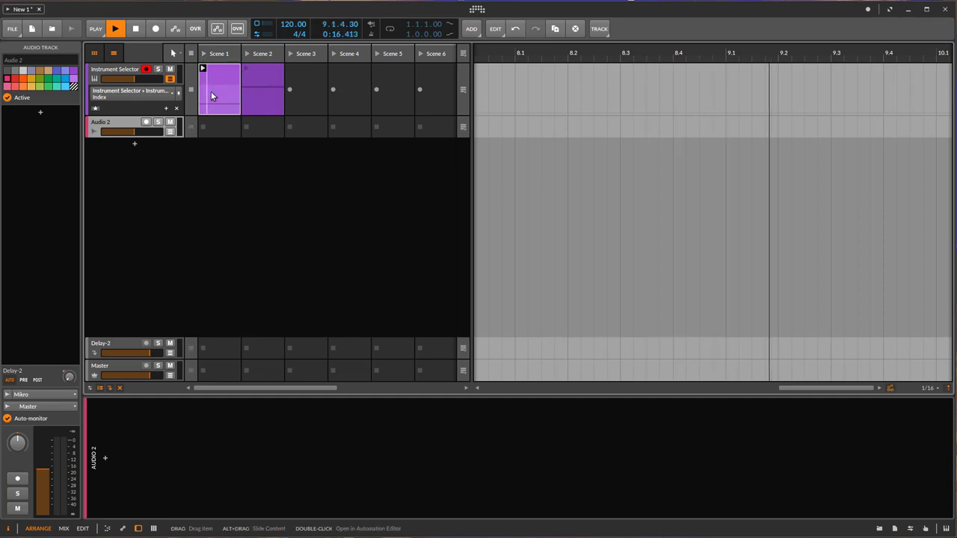
left_click(113, 77)
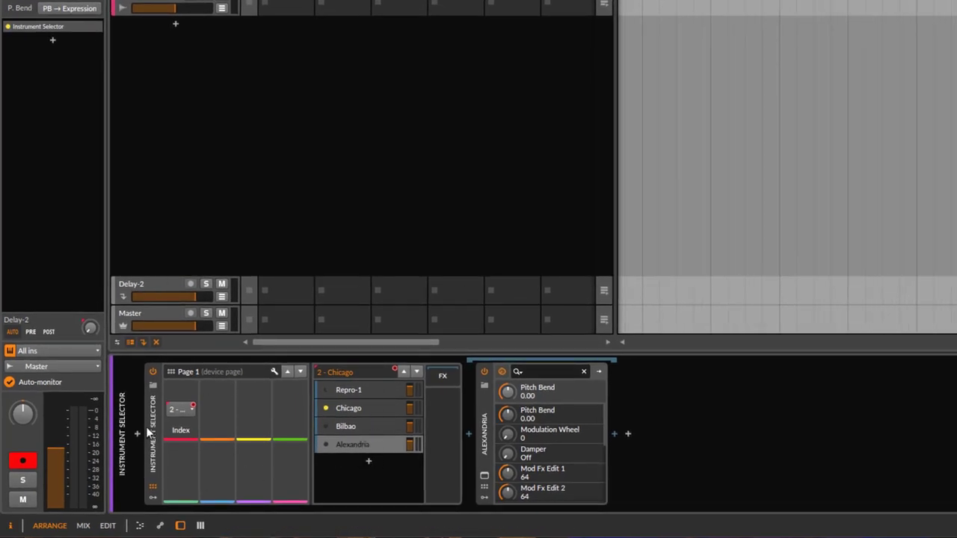
- Insert a new Instrument Selector before the existing one, found via 'selec', and nest the old selector inside
left_click(125, 430)
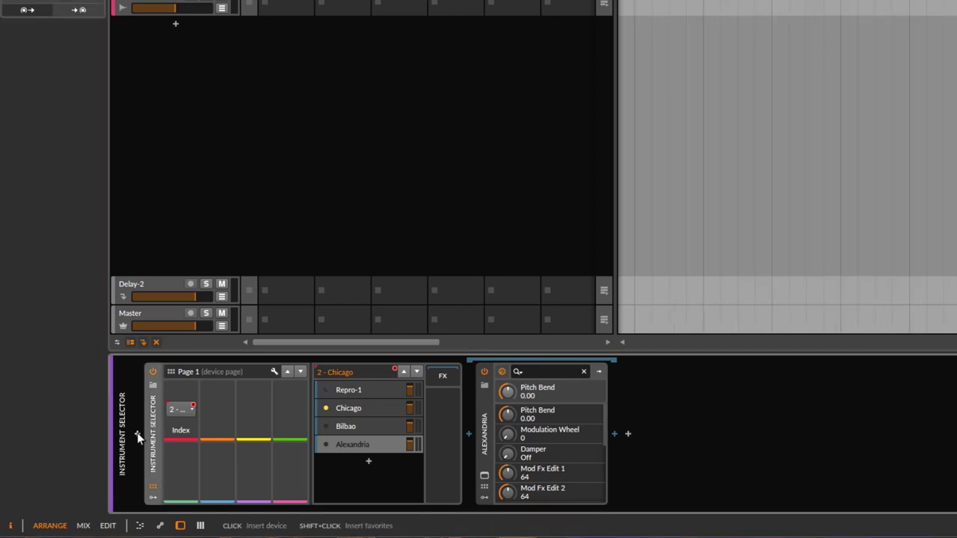
left_click(137, 435)
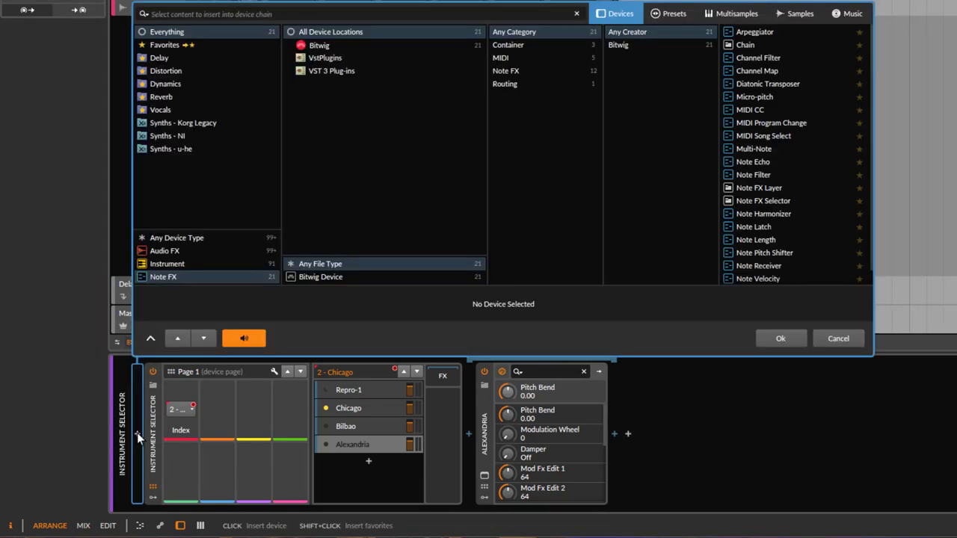
left_click(154, 263)
type("selec")
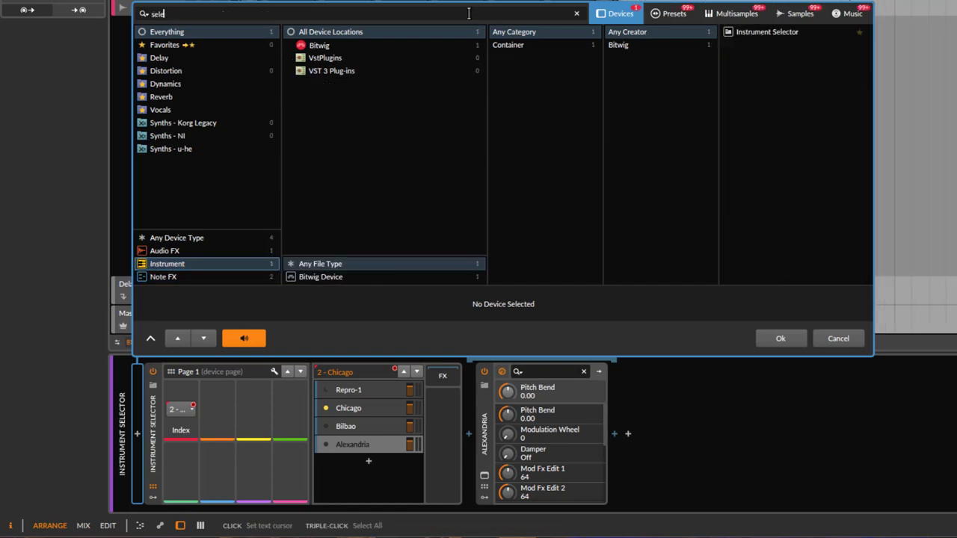
double_click(786, 33)
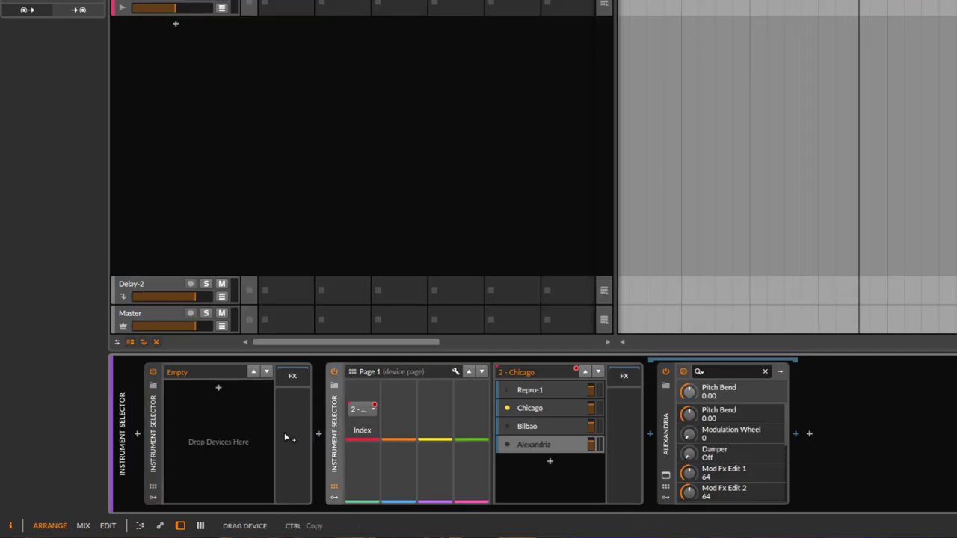
left_click_drag(286, 438, 277, 413)
- Name the outer selector's layer 'My Song #1' and duplicate it with Ctrl+D
double_click(223, 391)
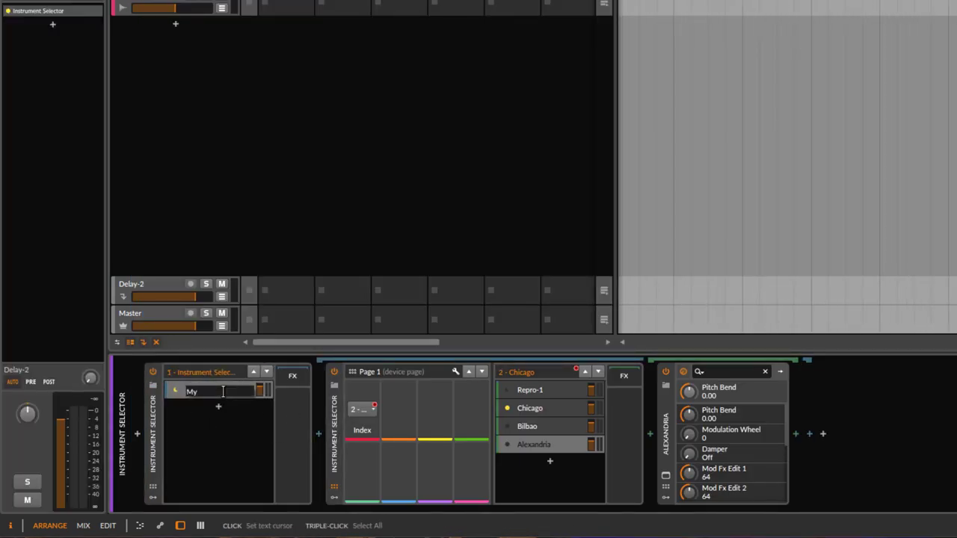
type("My Song #1")
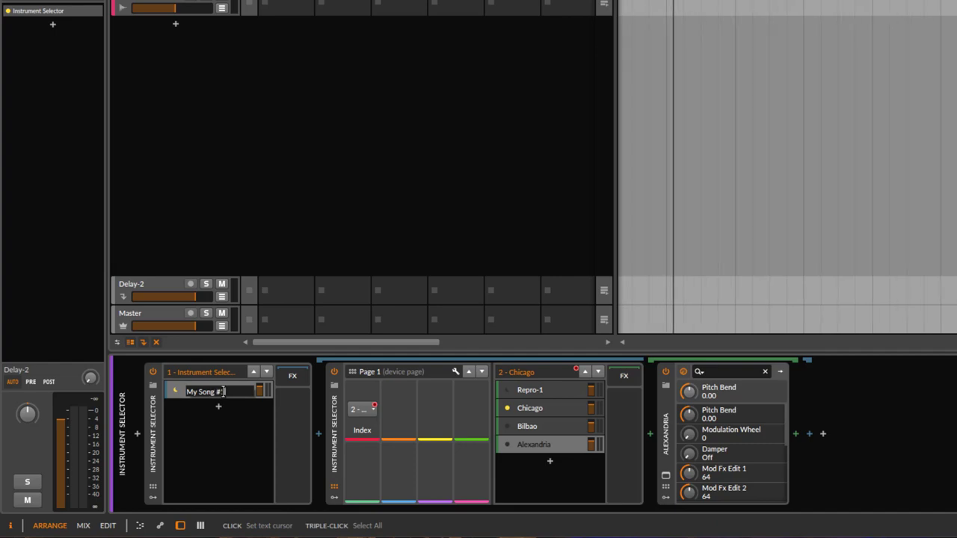
key("Return")
key("ctrl+d")
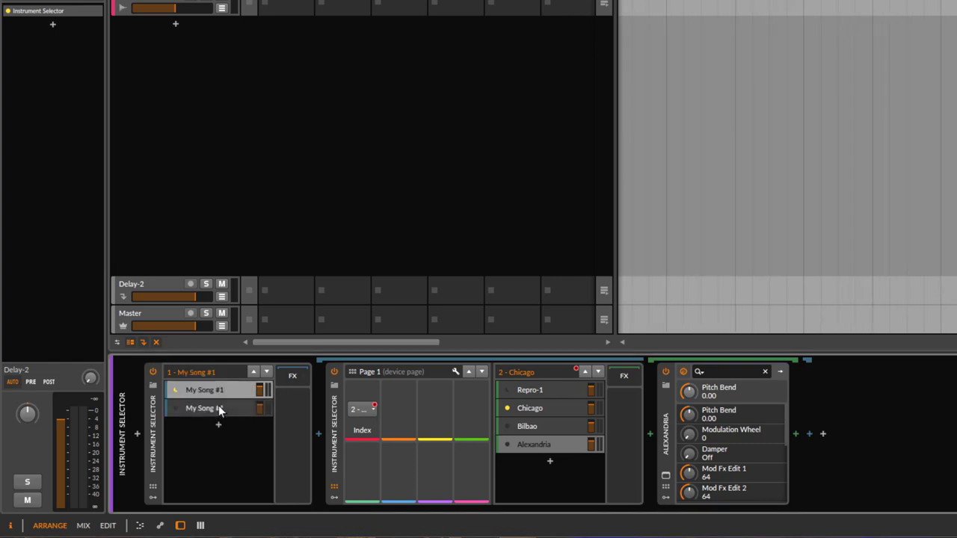